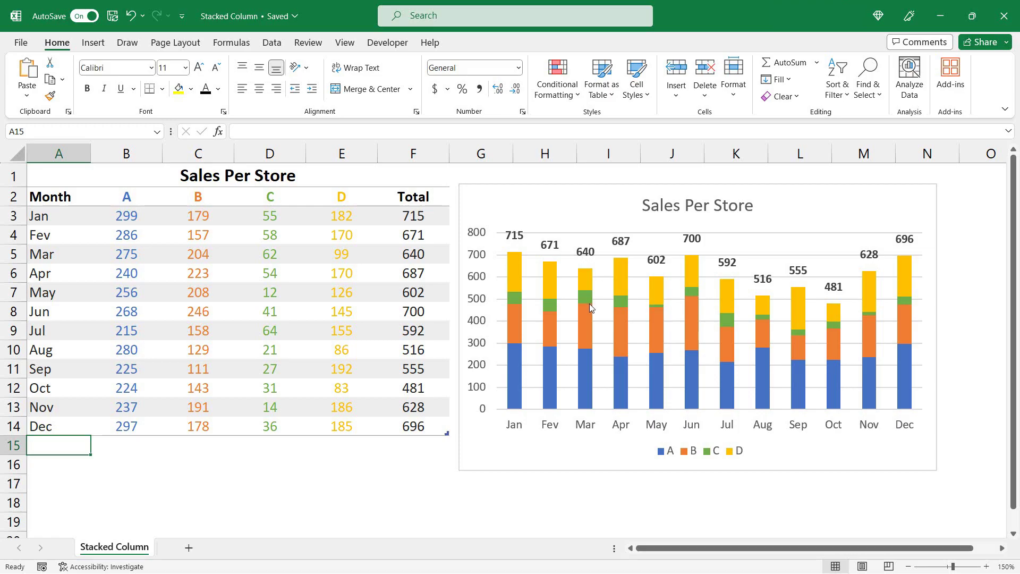
Step: Delete the existing chart from the sheet
mouse_move(588, 291)
mouse_move(521, 402)
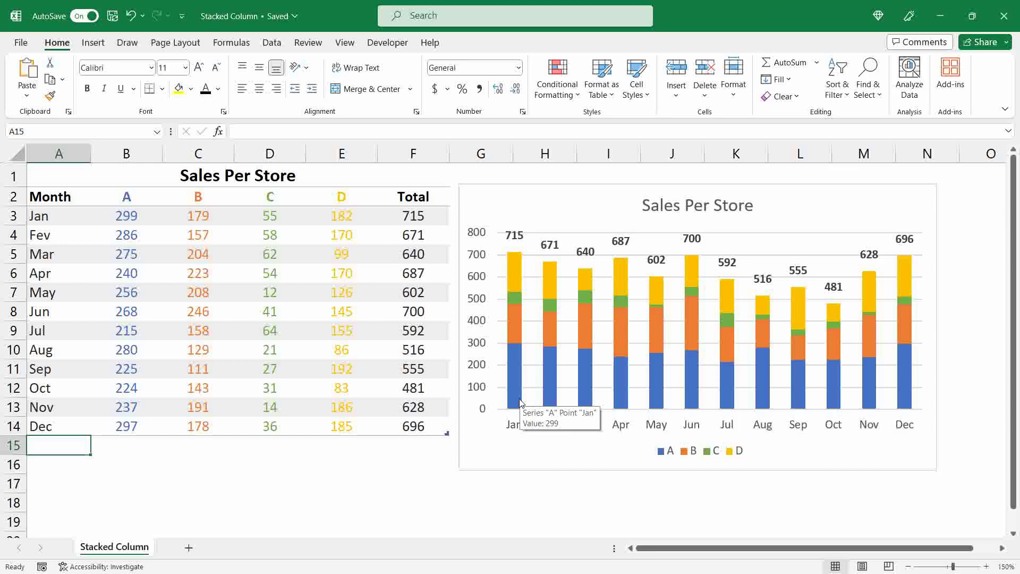
left_click(473, 206)
key("Delete")
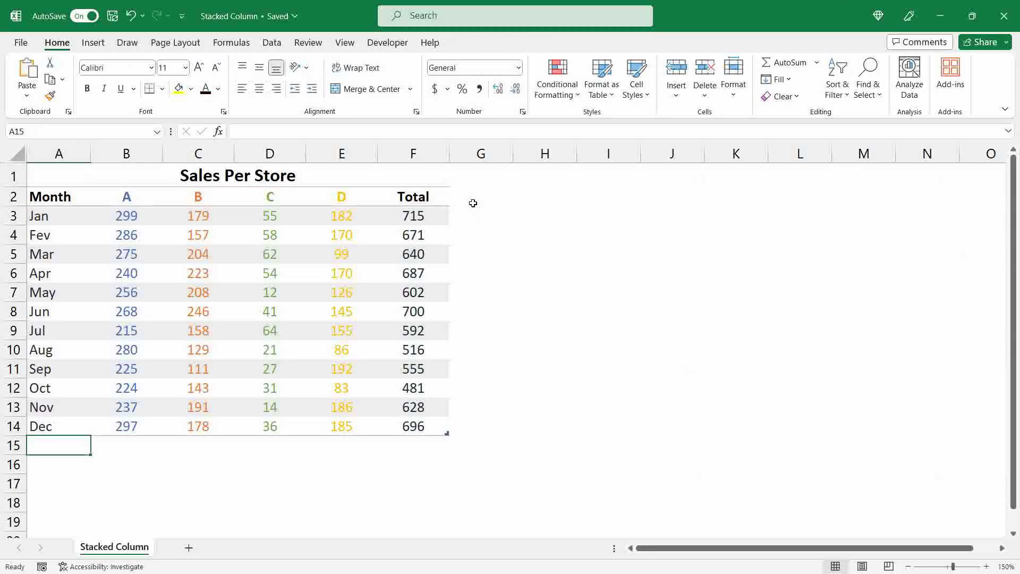
left_click(54, 445)
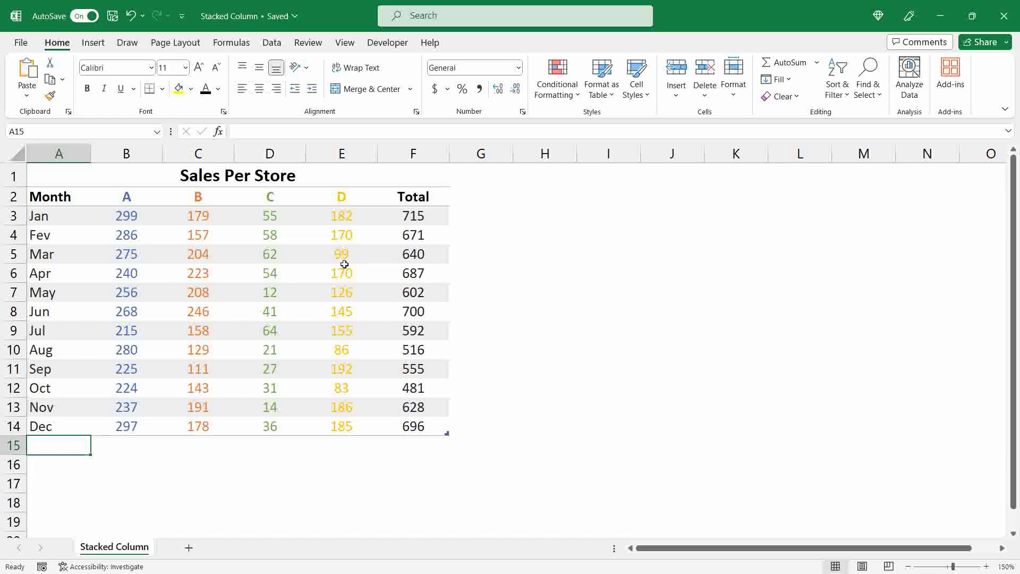
Step: Insert a 2-D stacked column chart from A2:E14 and move it beside the table
left_click_drag(342, 196, 33, 424)
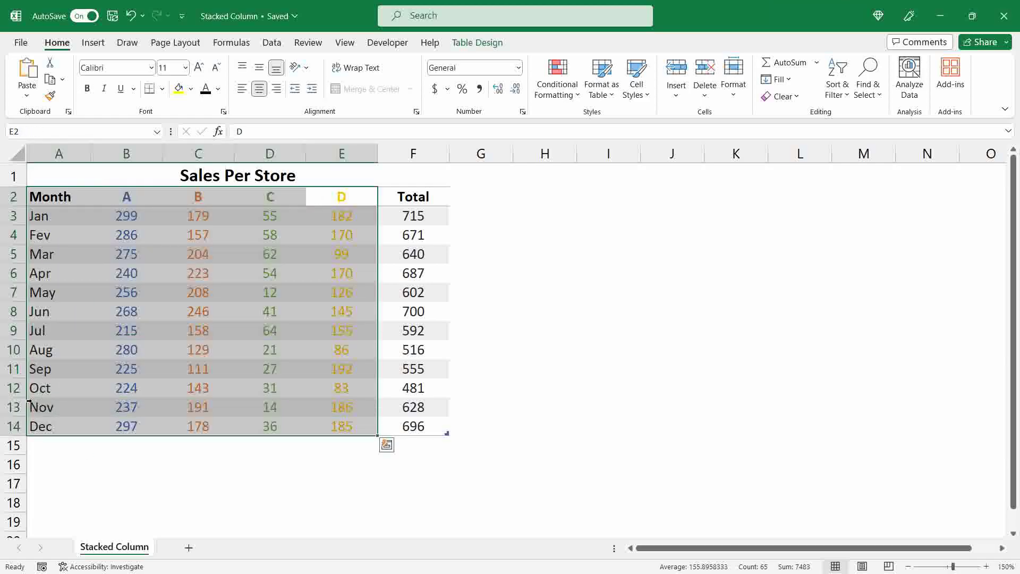
left_click(93, 48)
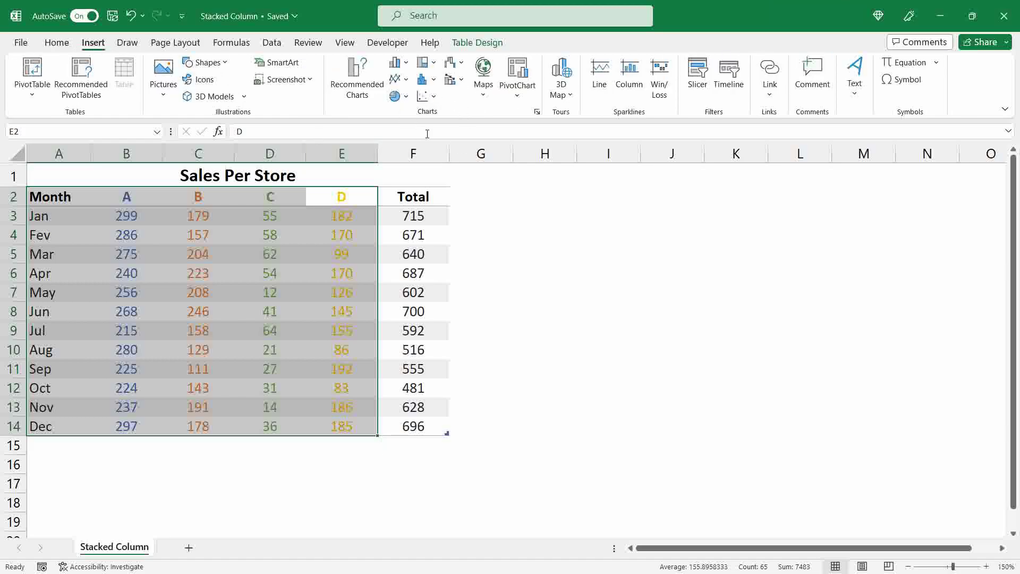
left_click(401, 64)
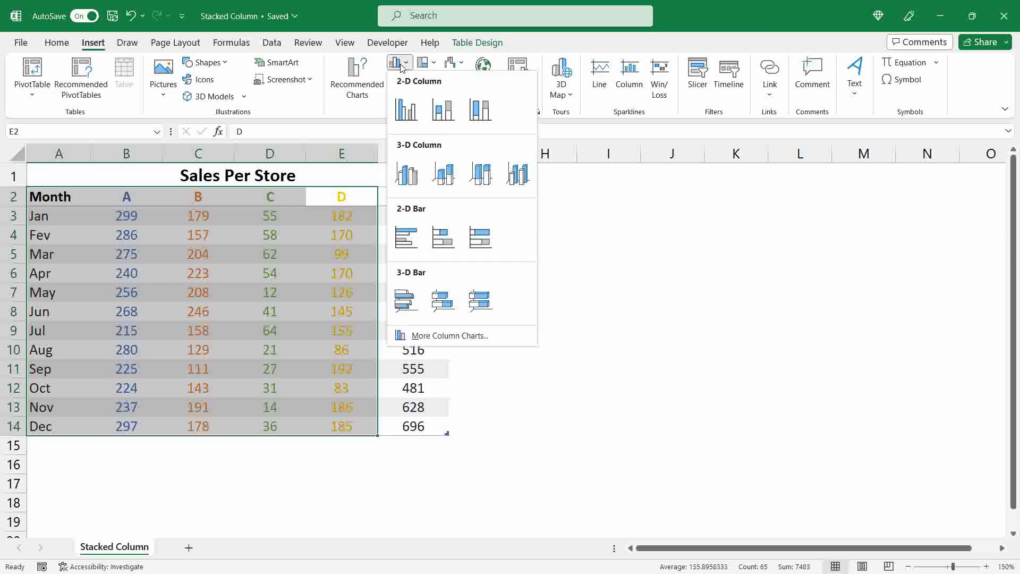
left_click(440, 110)
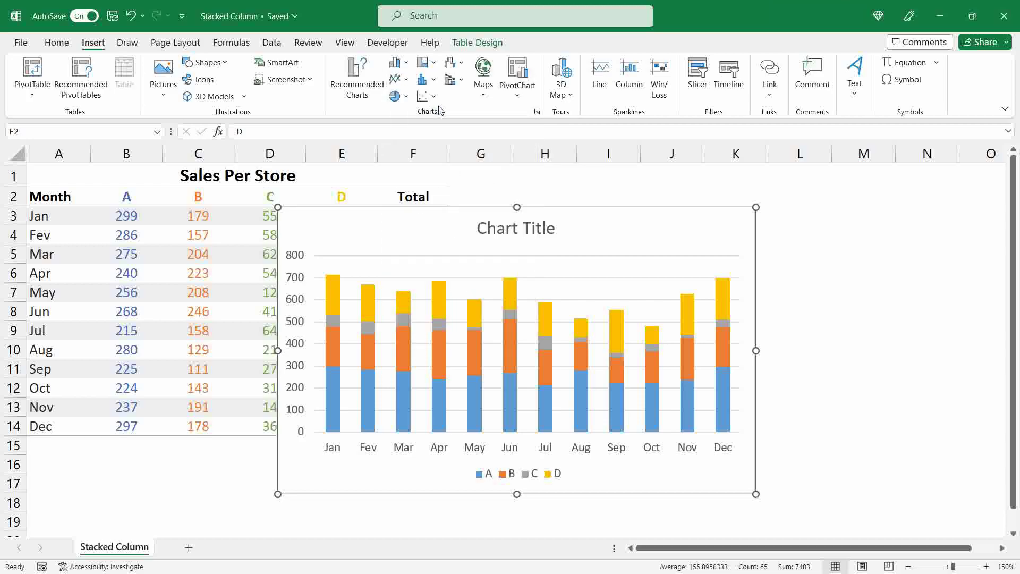
left_click_drag(431, 223, 592, 192)
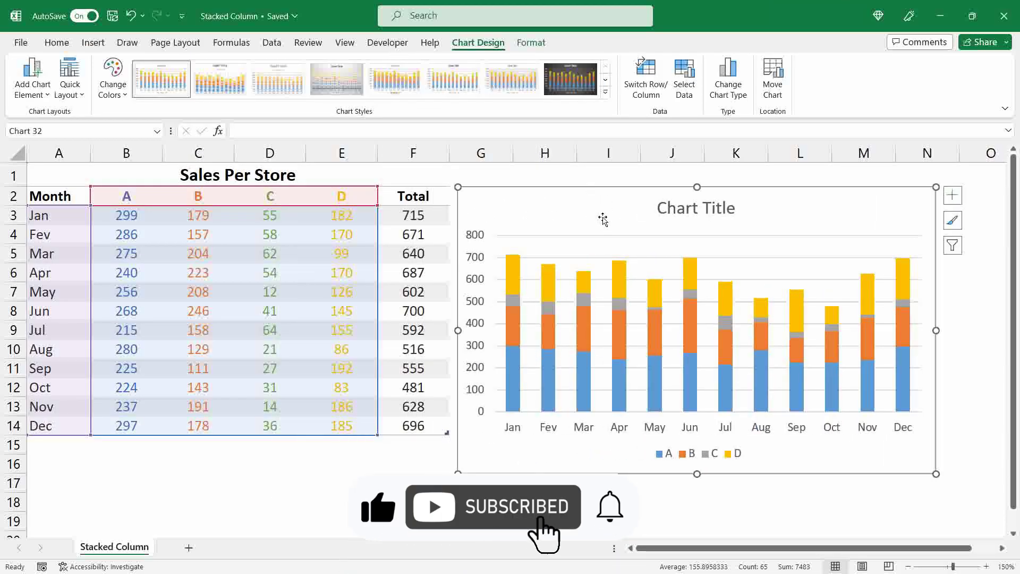
Step: Set the chart title to the formula =A1 so it shows 'Sales Per Store'
left_click(681, 210)
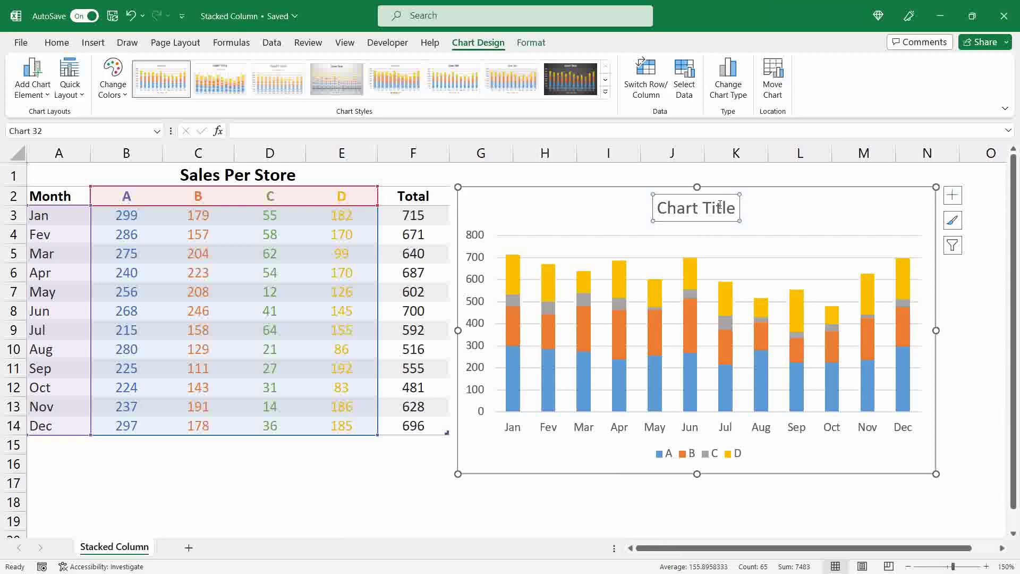
double_click(673, 209)
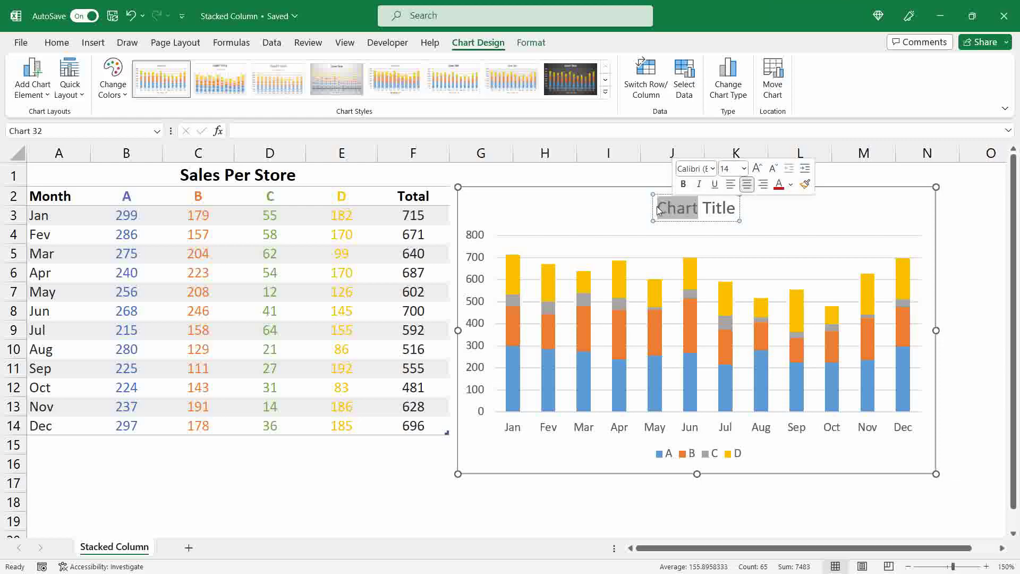
left_click(654, 206)
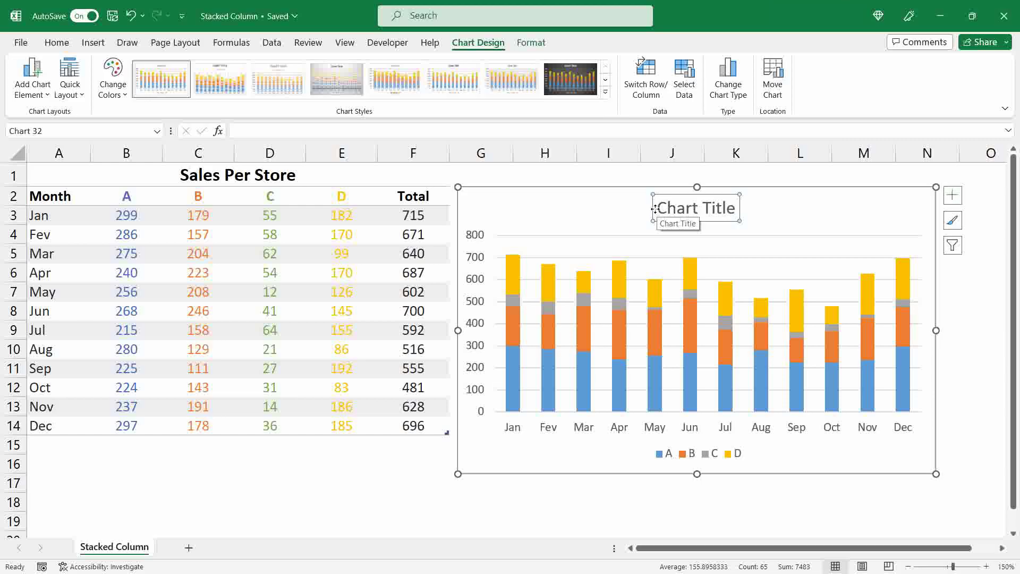
left_click(282, 132)
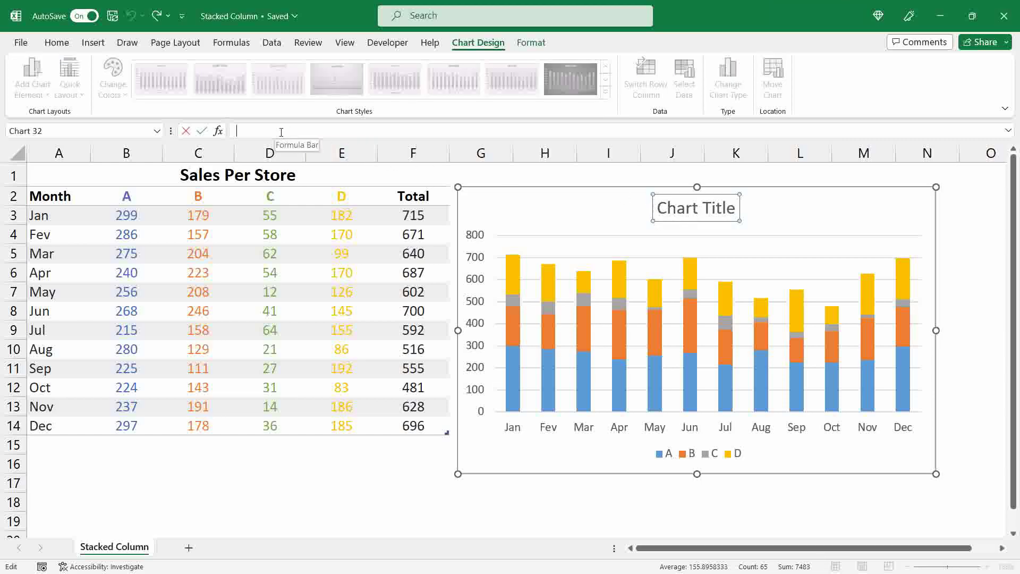
type("=")
left_click(261, 174)
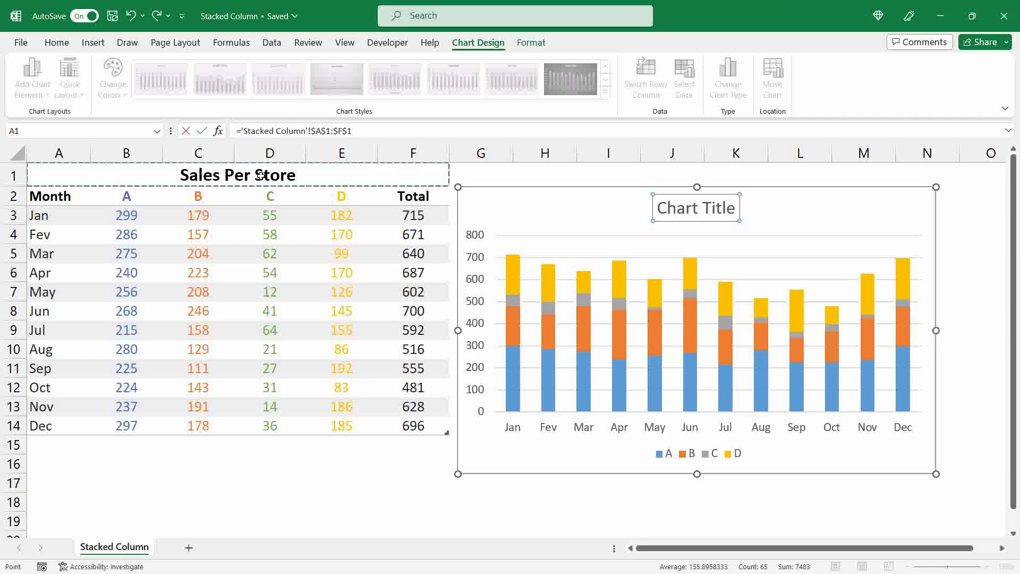
key("Return")
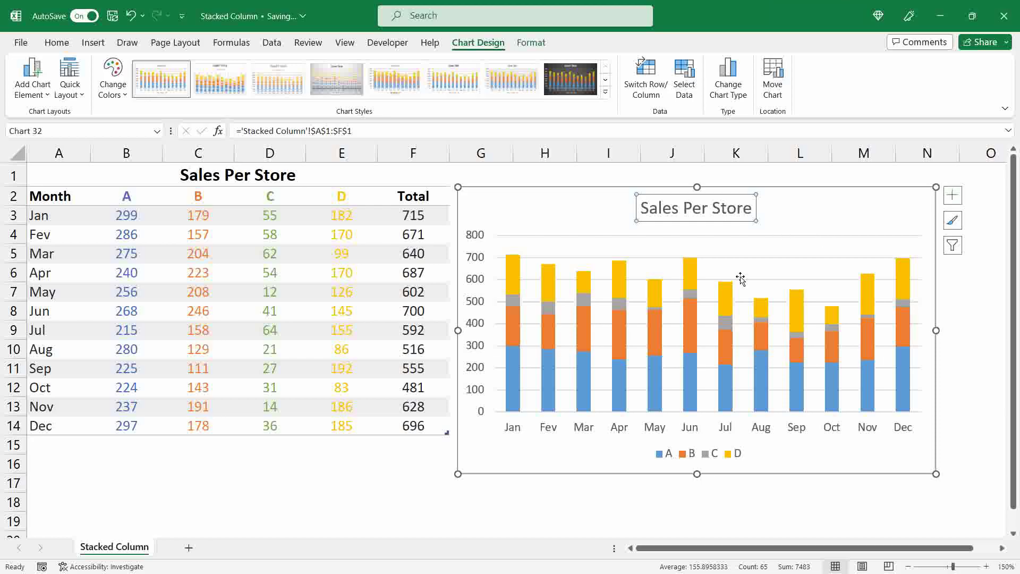
Step: Fill store C's series green and store A's series dark blue
mouse_move(584, 302)
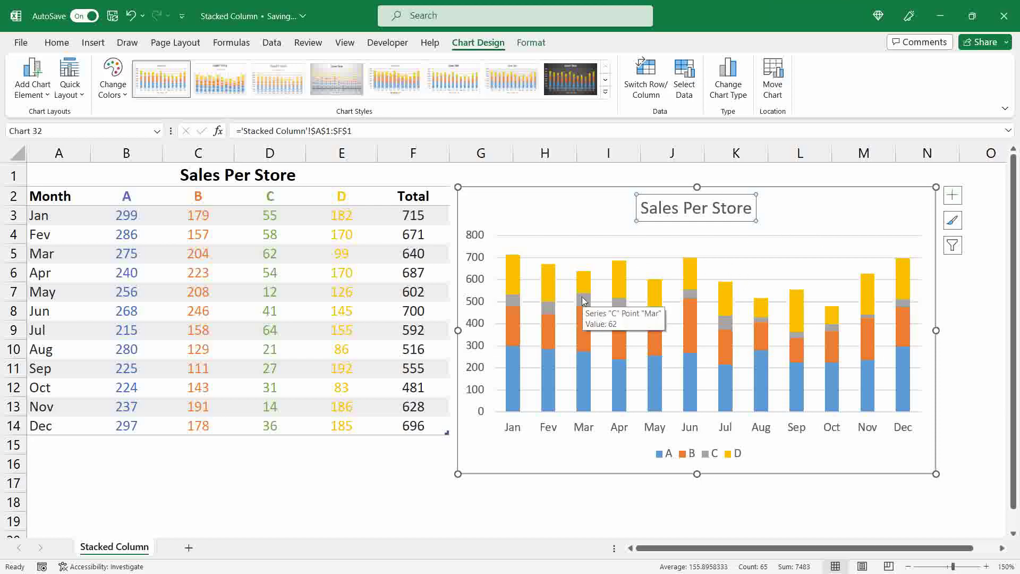
right_click(514, 302)
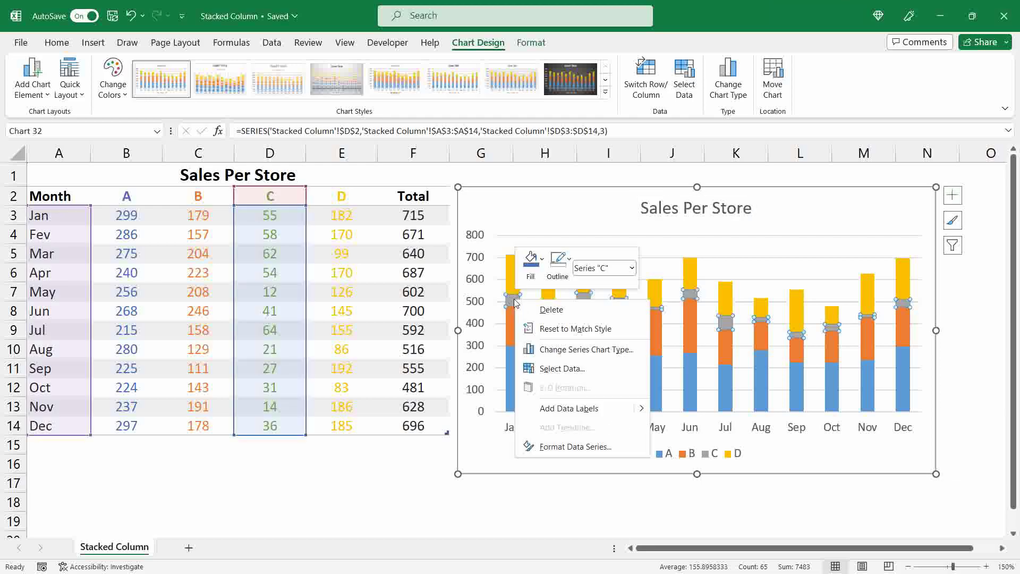
left_click(534, 279)
left_click(621, 333)
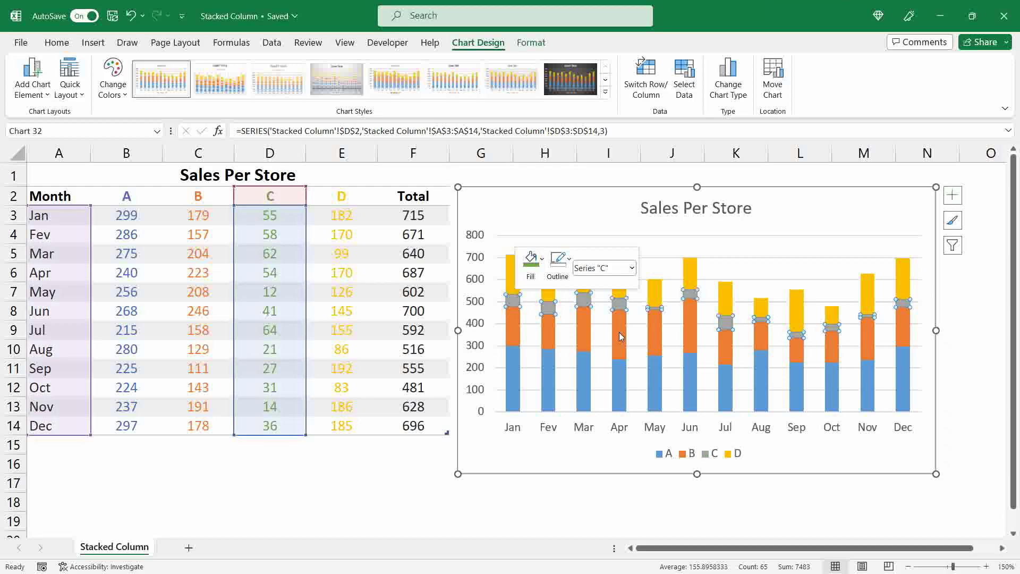
right_click(519, 365)
left_click(532, 325)
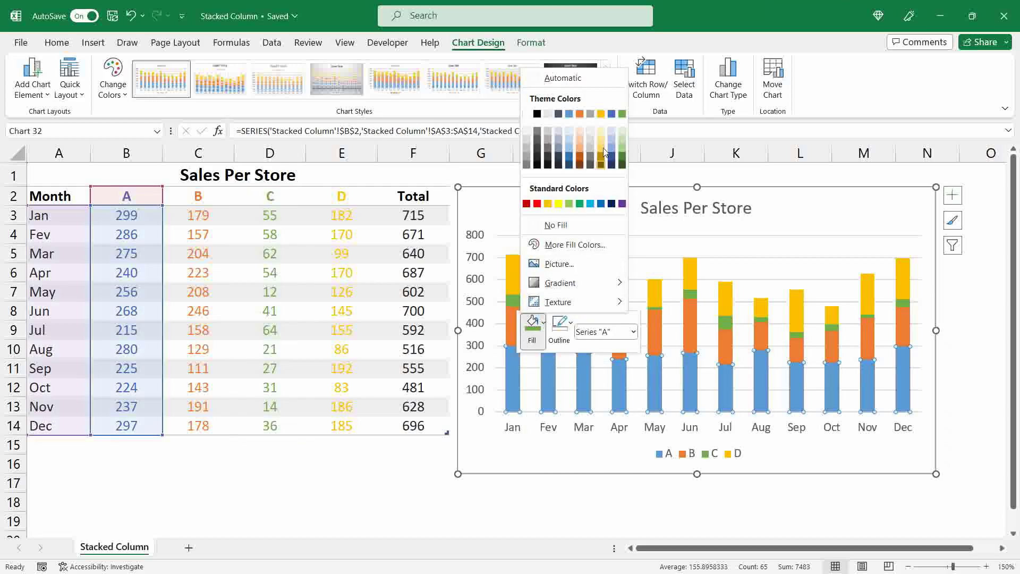
left_click(611, 120)
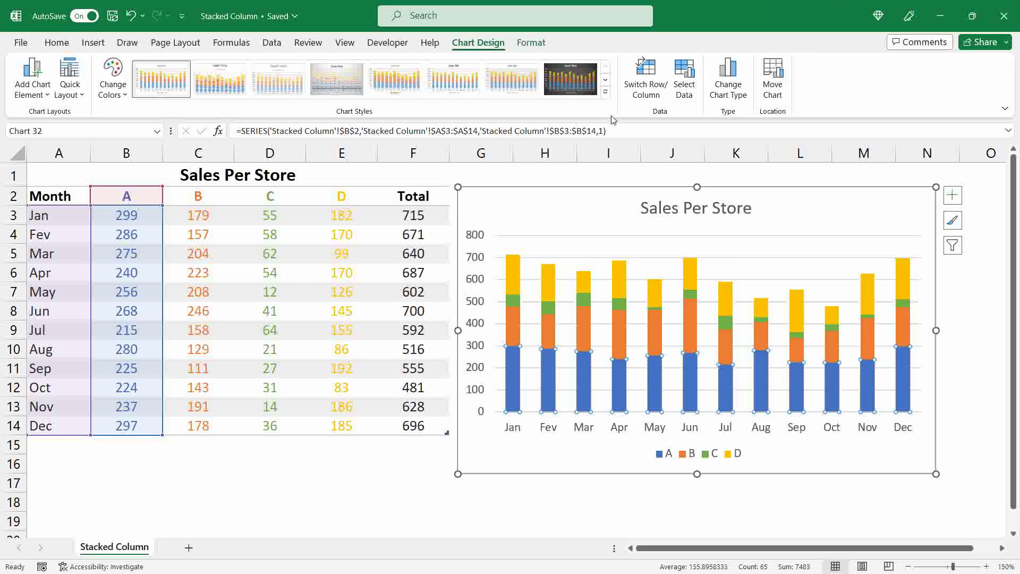
Step: Preview the Chart Styles colour palettes without applying one
left_click(954, 223)
left_click(348, 226)
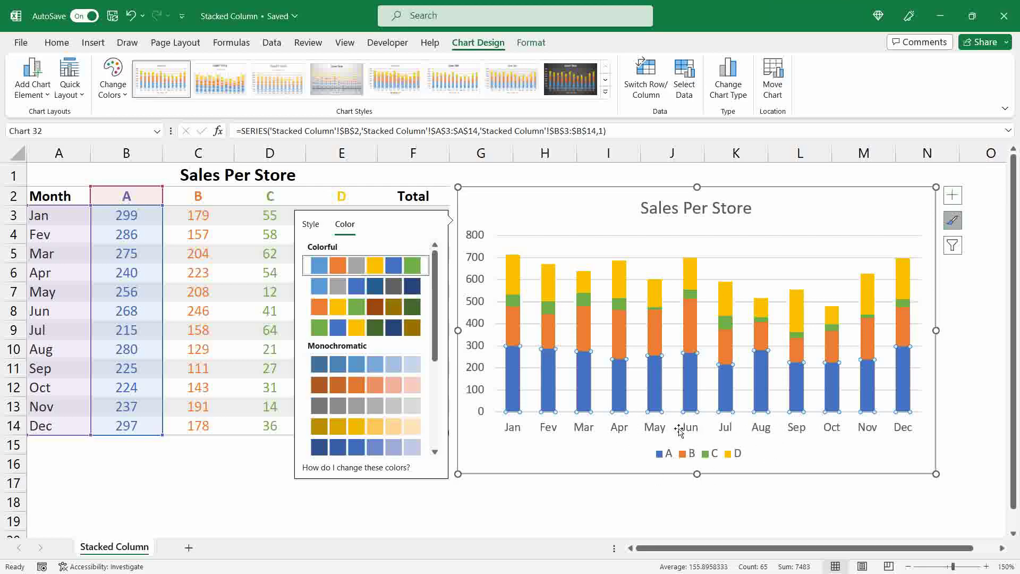
left_click(646, 442)
key("Escape")
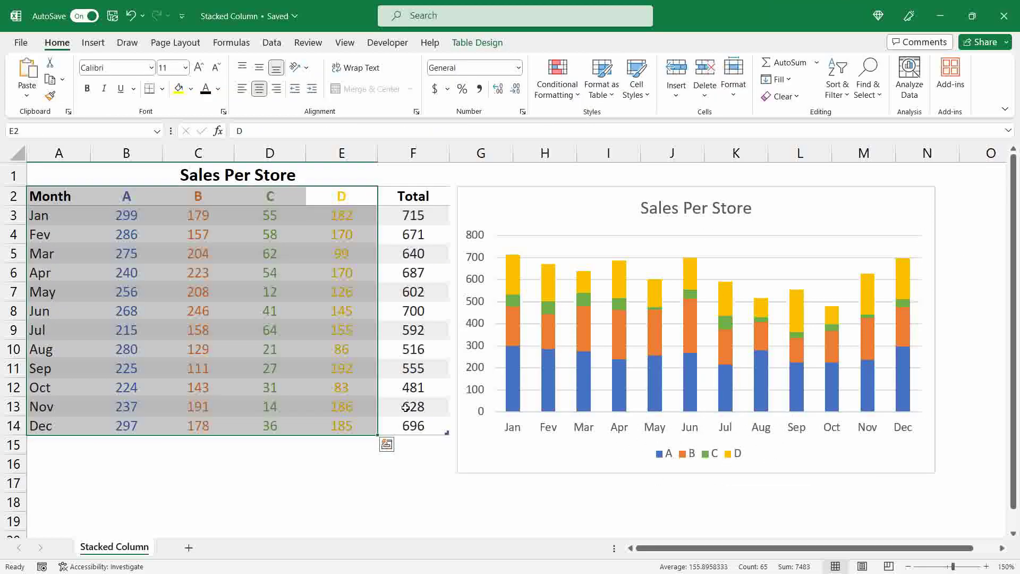
Step: Add a series named from F2 with values F3:F14 to the chart's data source
left_click(52, 441)
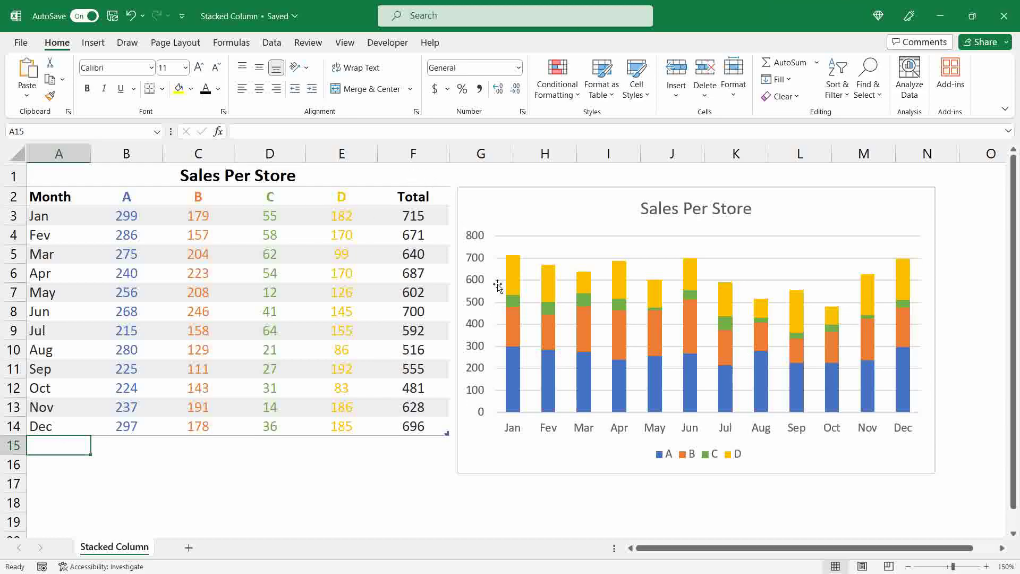
mouse_move(661, 287)
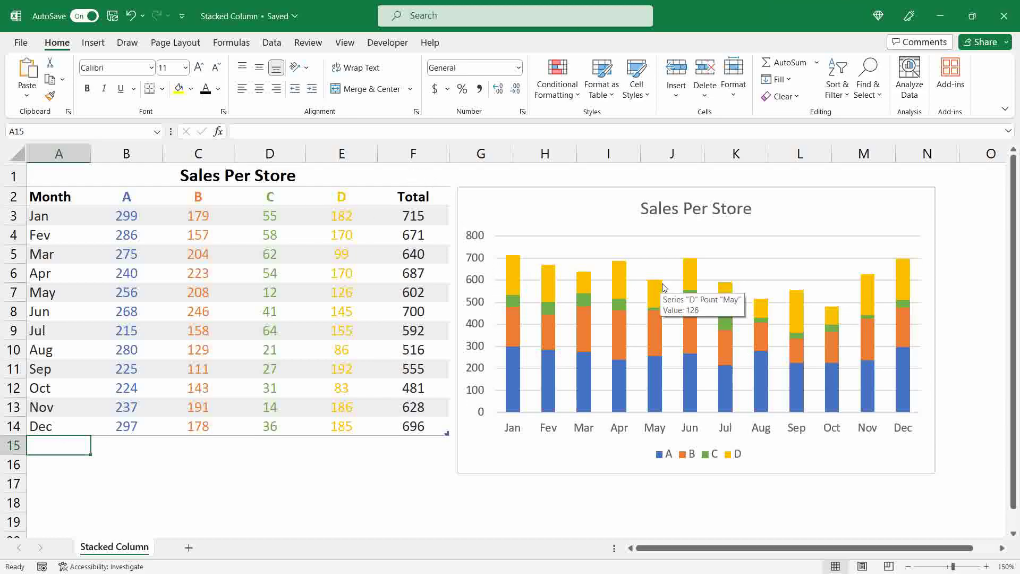
right_click(563, 274)
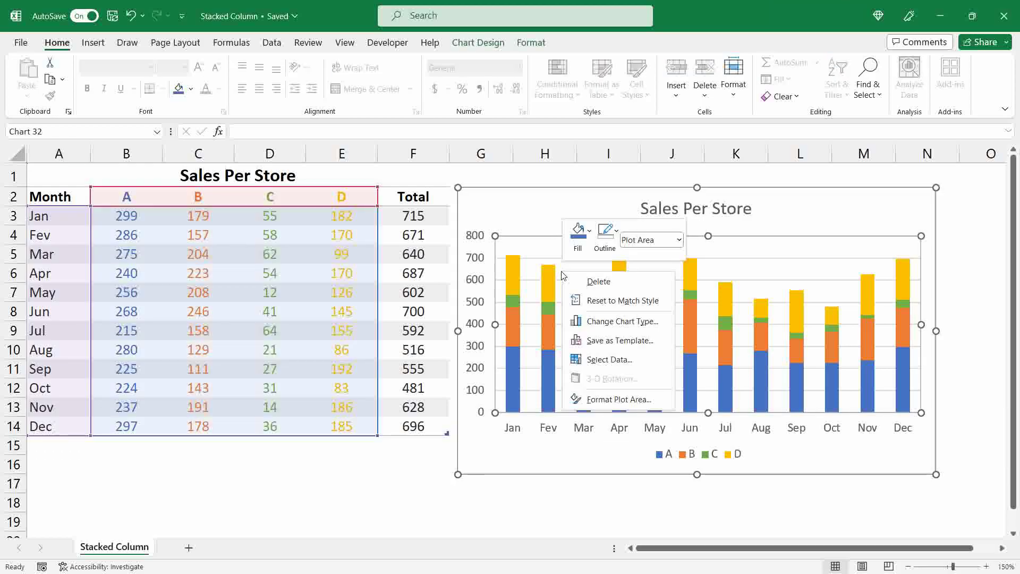
left_click(626, 360)
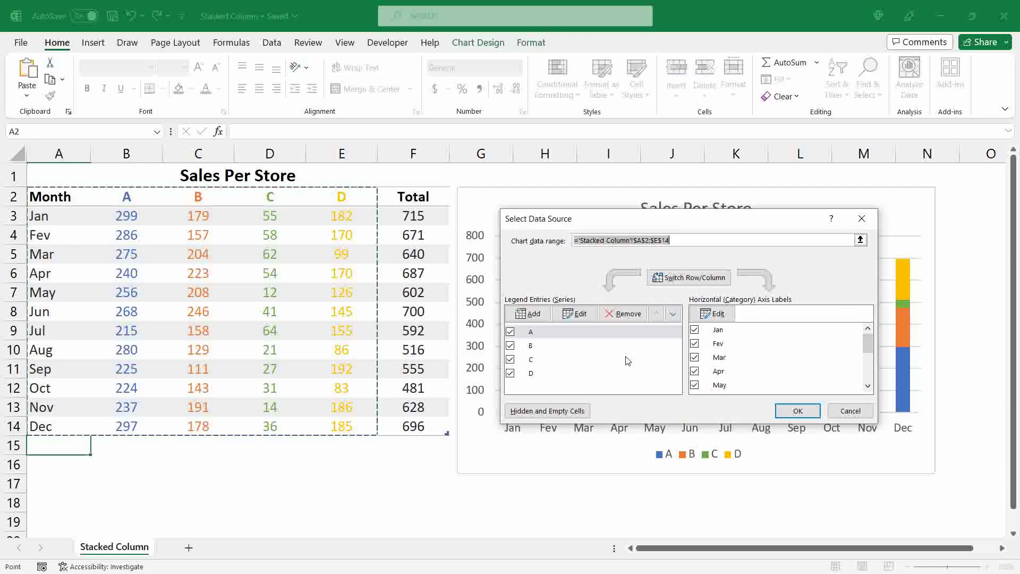
left_click(527, 314)
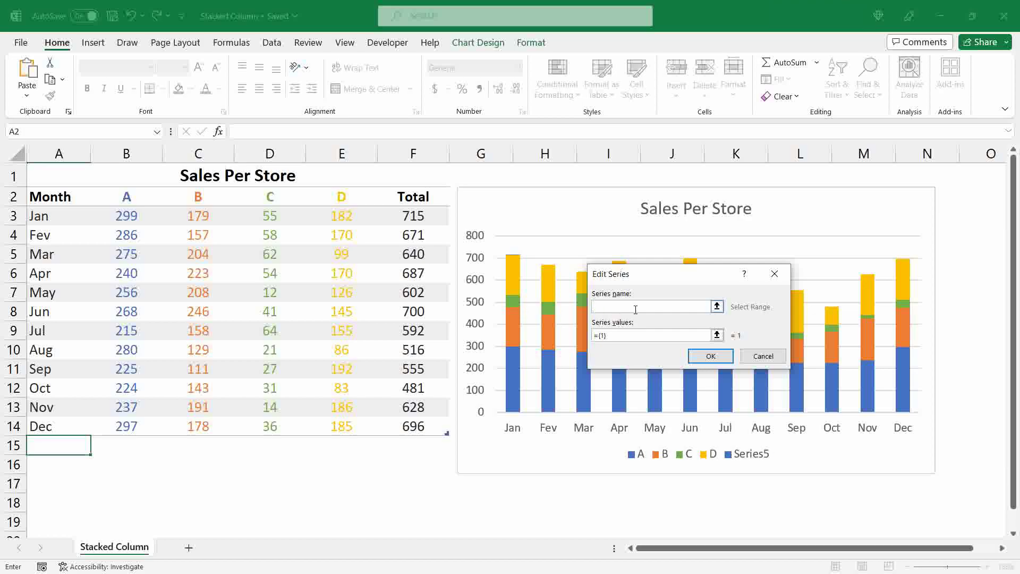
left_click(417, 199)
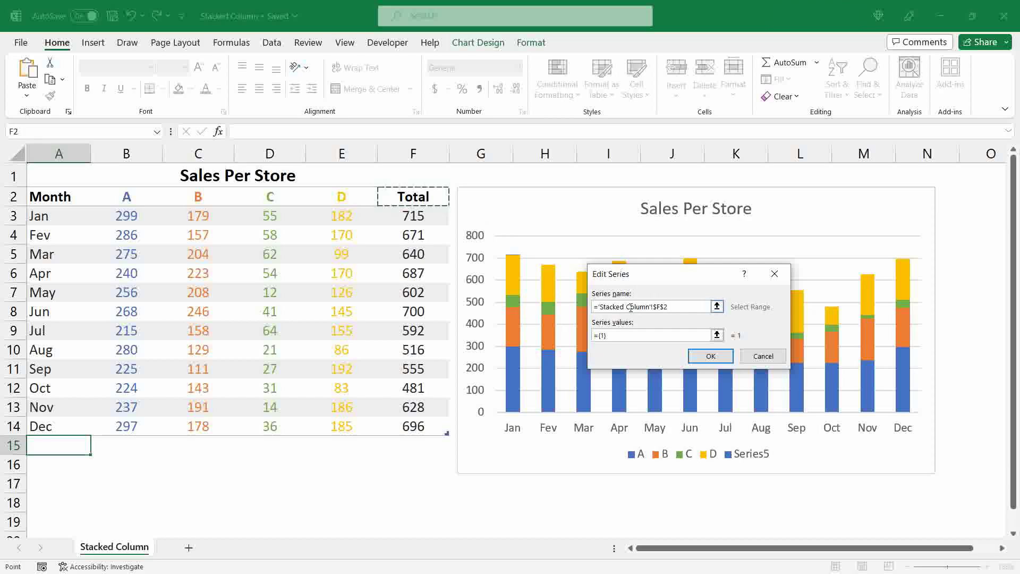
left_click(715, 337)
left_click_drag(414, 215, 413, 426)
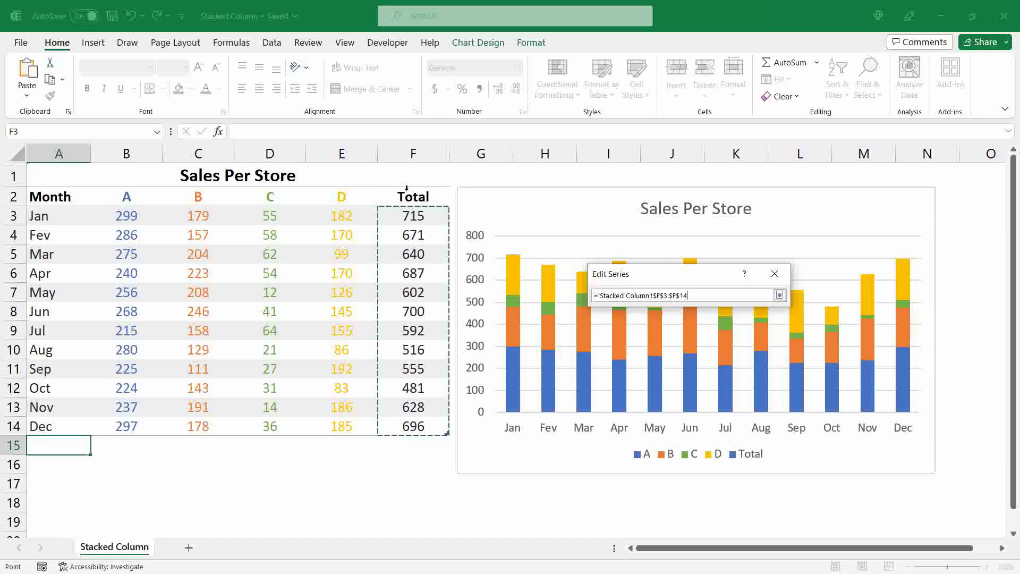
left_click(780, 295)
left_click(692, 356)
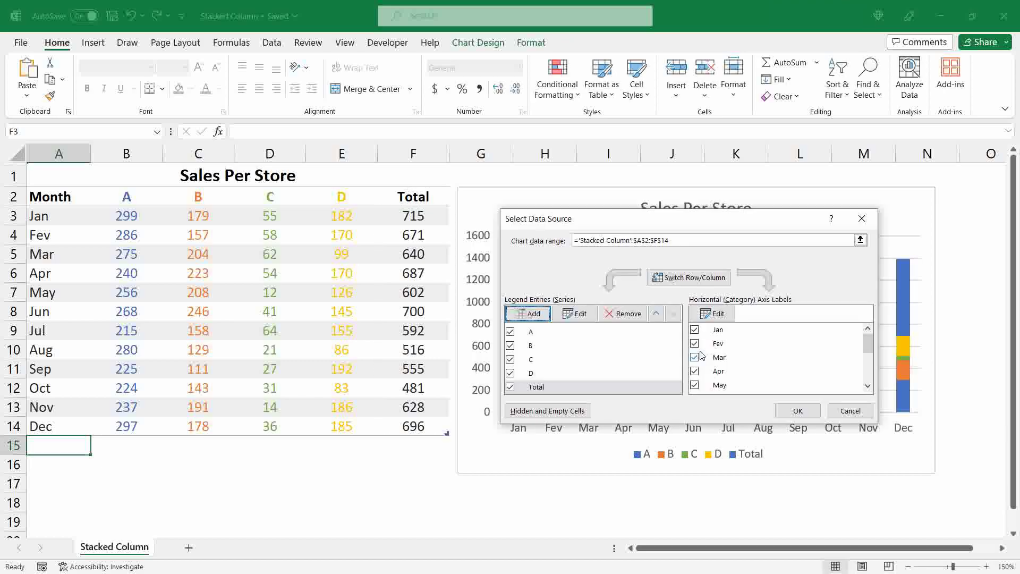
left_click(794, 410)
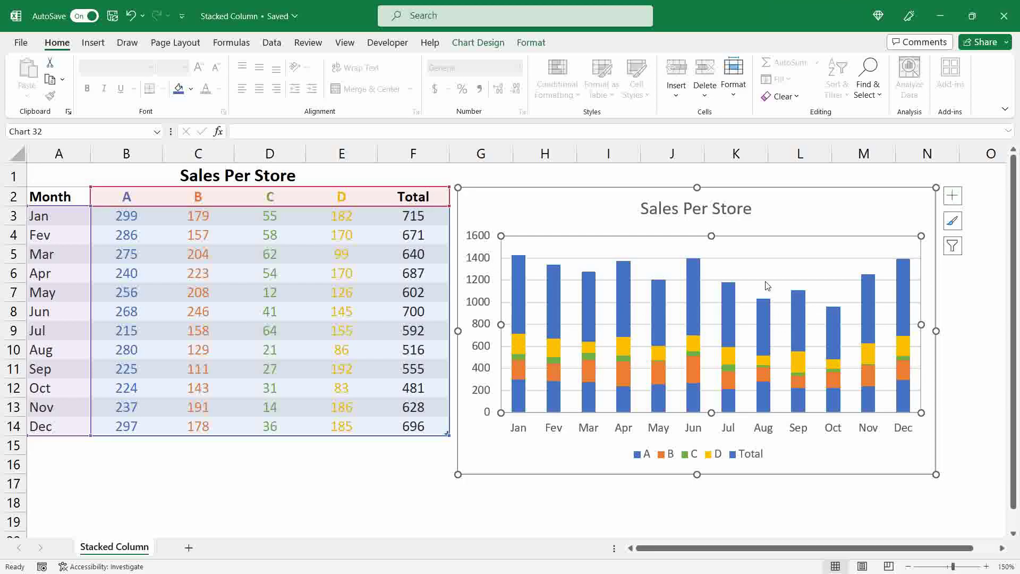
Step: Make the Total series a Line in the combo chart type settings
right_click(515, 273)
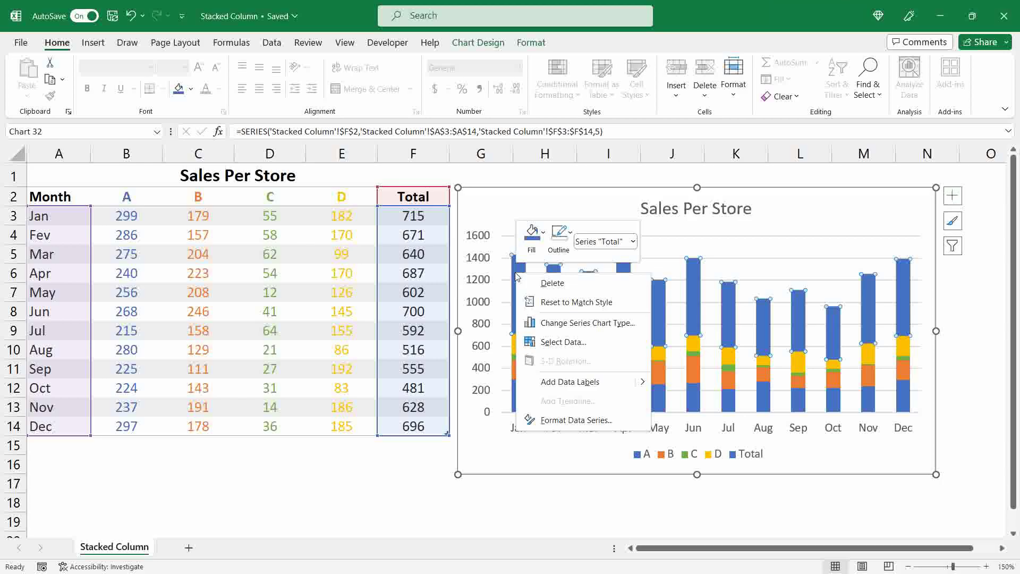
left_click(585, 323)
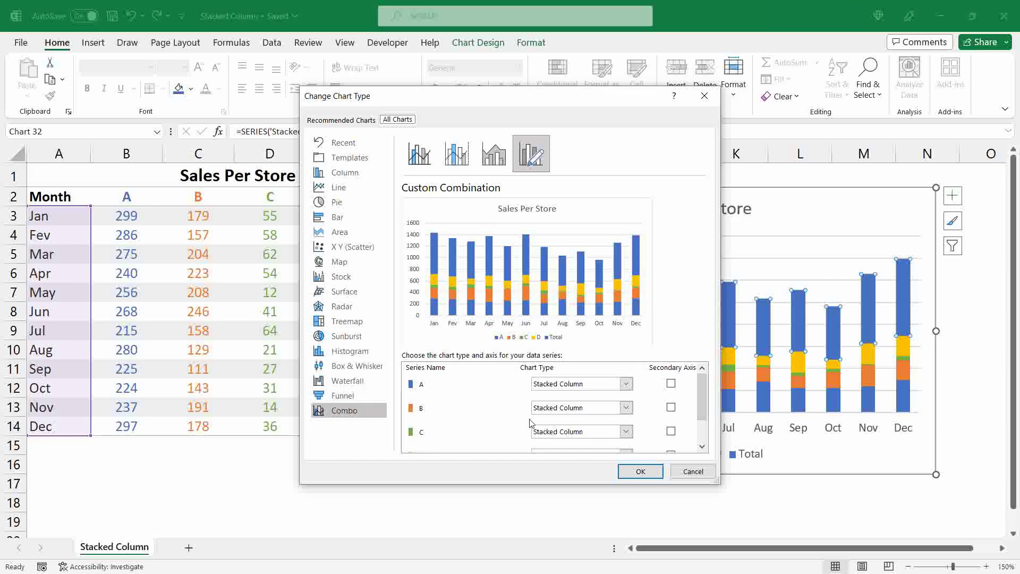
left_click_drag(698, 399, 703, 421)
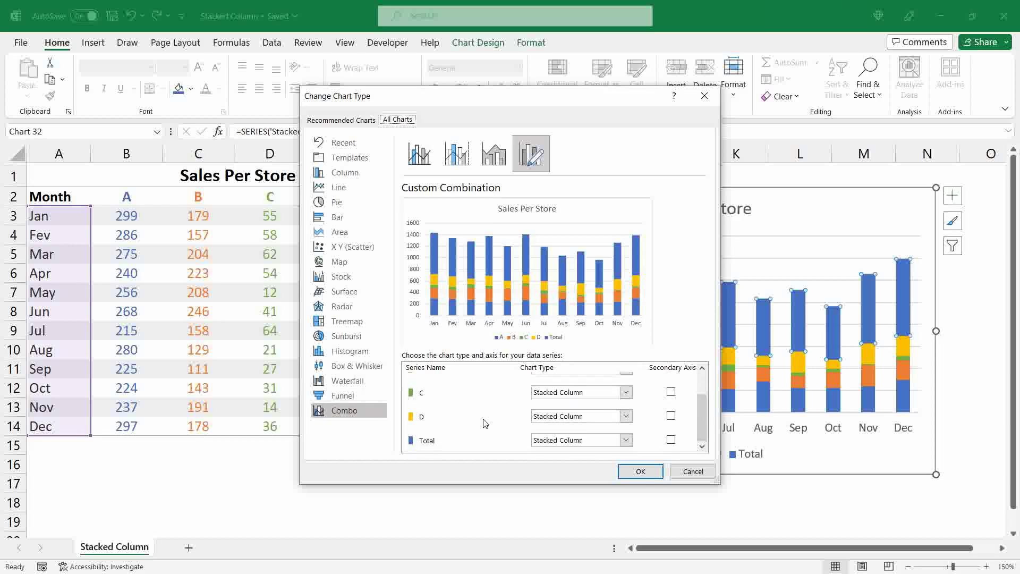
left_click(626, 442)
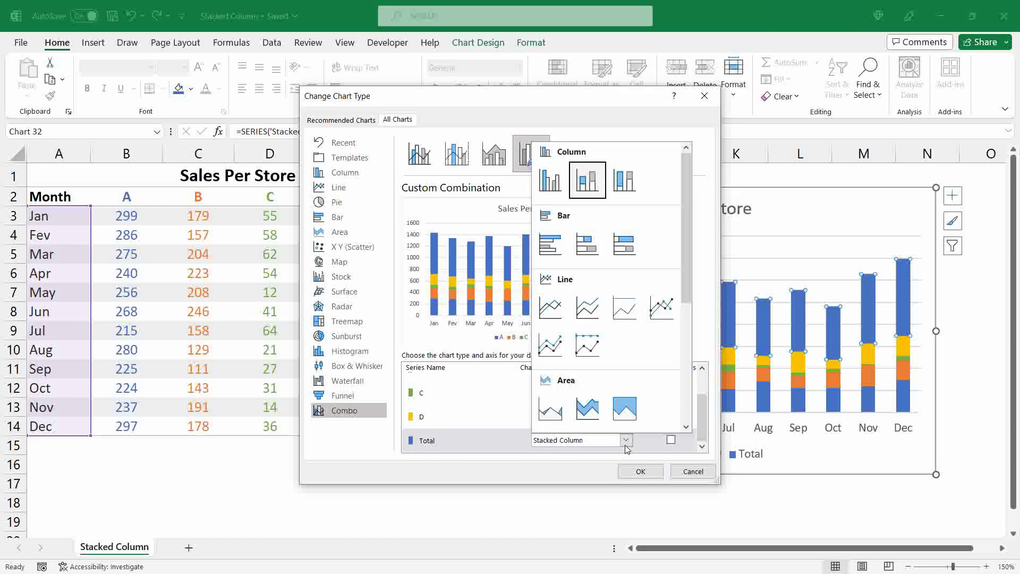
left_click(551, 309)
left_click(641, 472)
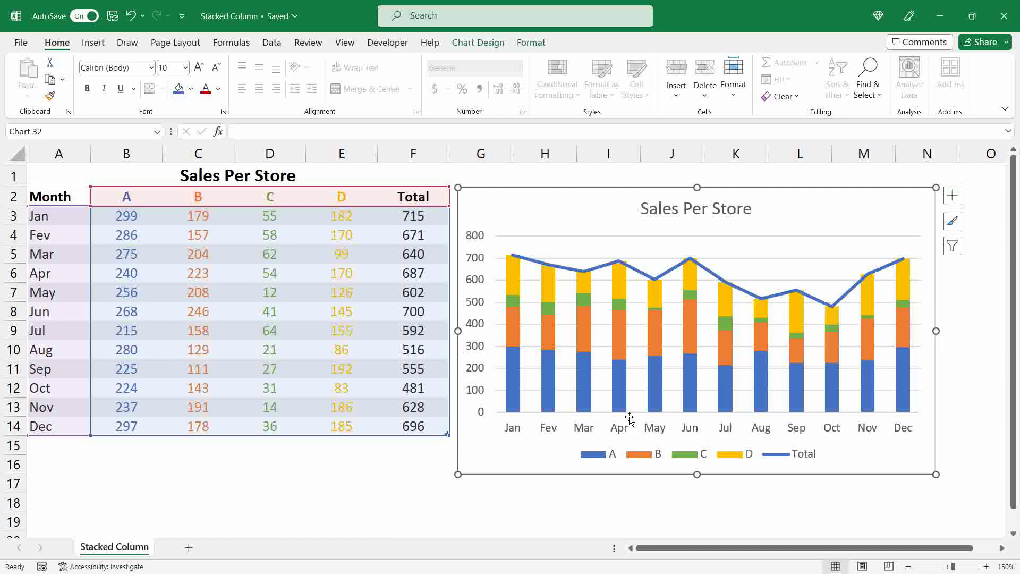
Step: Add data labels to the Total line, position them Above, and make them bold
right_click(565, 272)
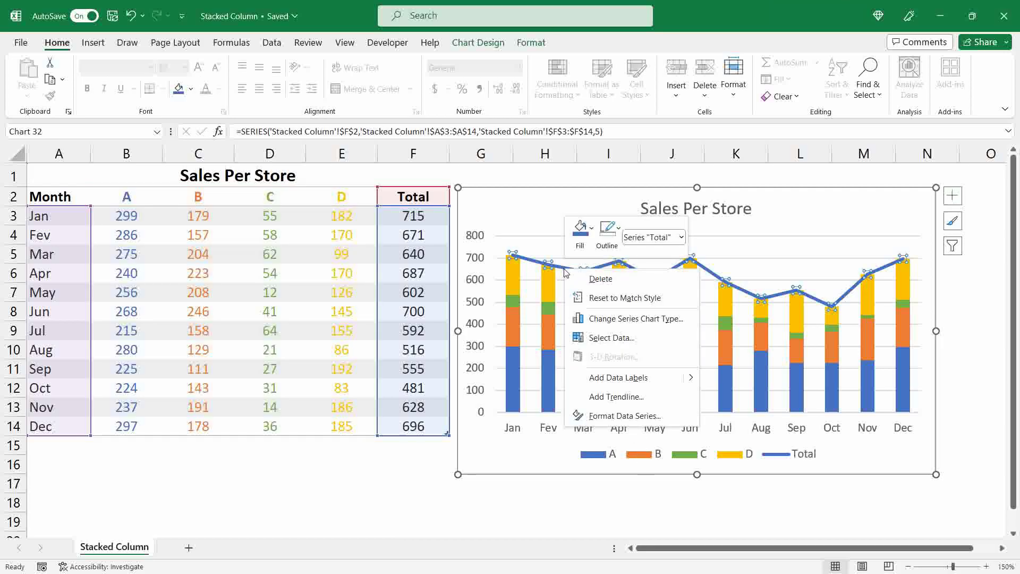
left_click(632, 378)
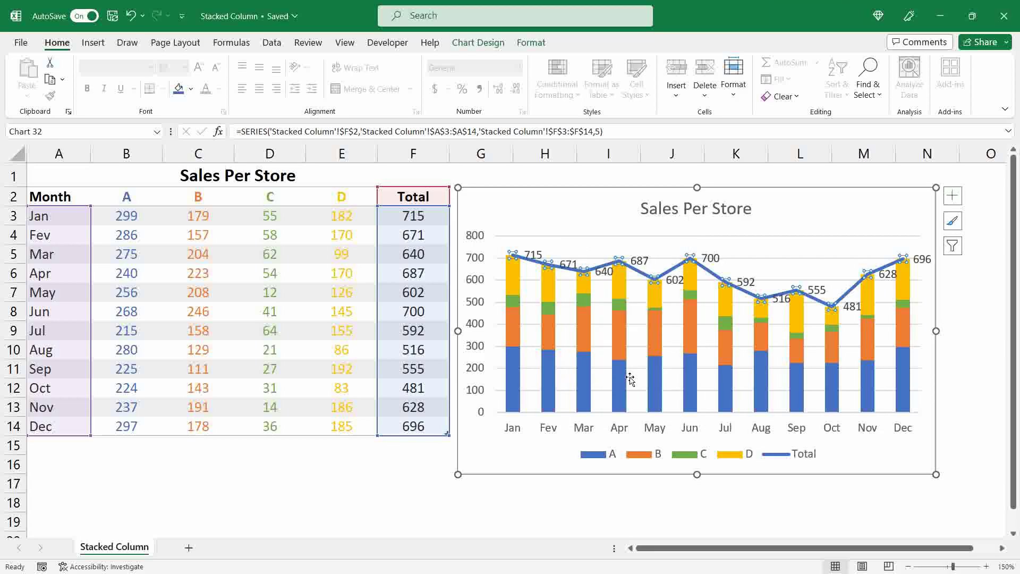
right_click(536, 255)
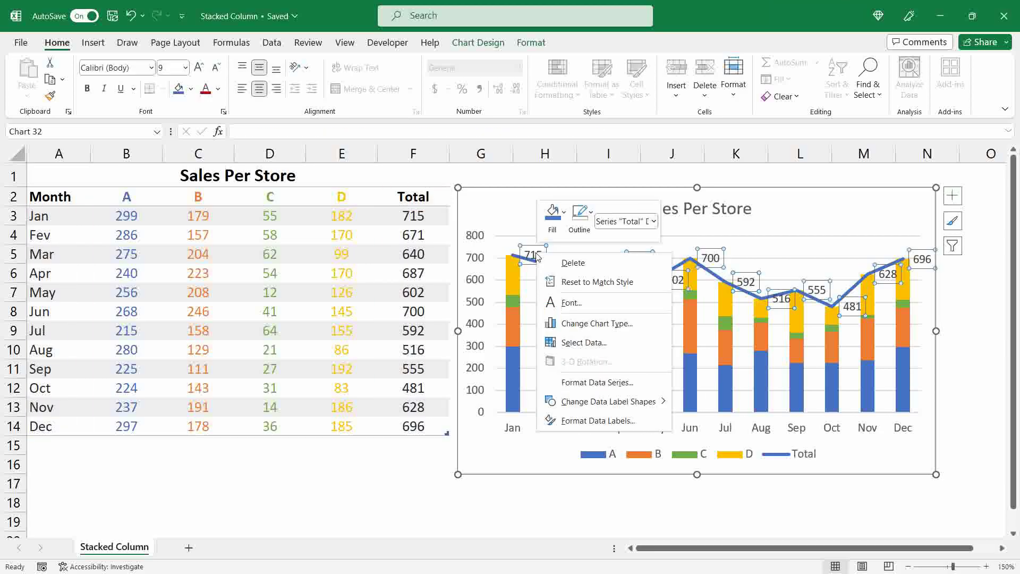
left_click(608, 421)
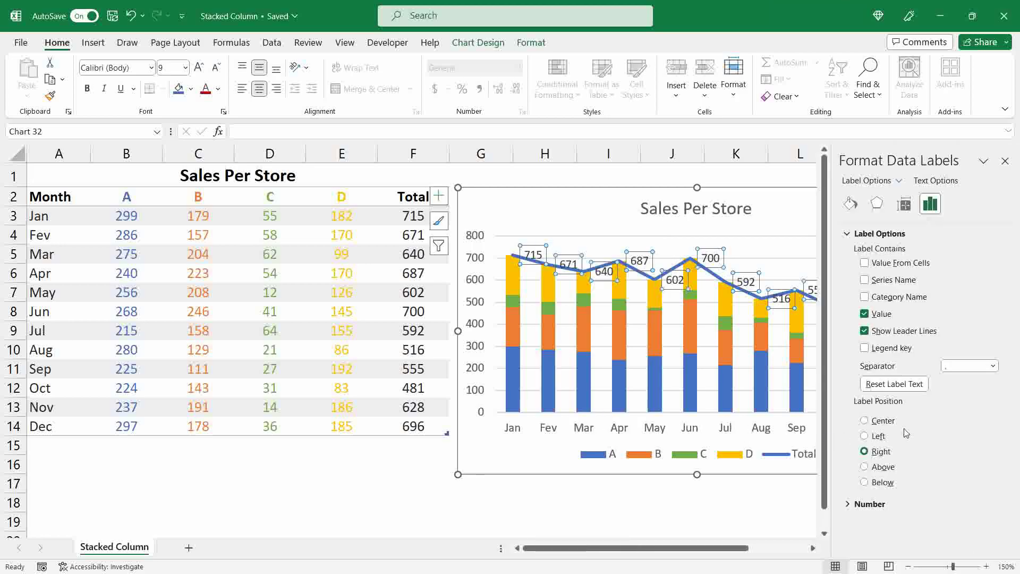
left_click(879, 467)
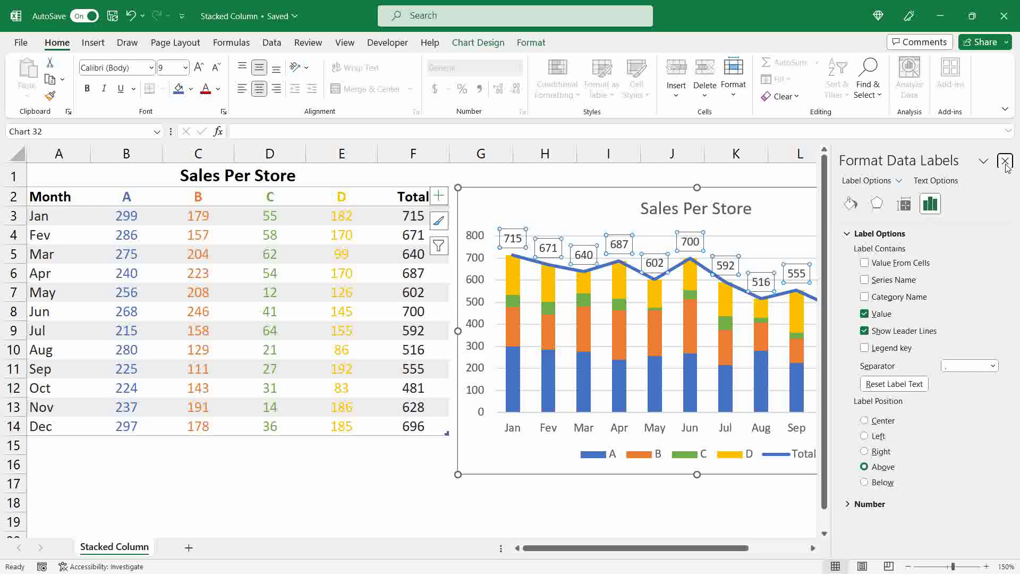
left_click(1005, 161)
left_click(87, 88)
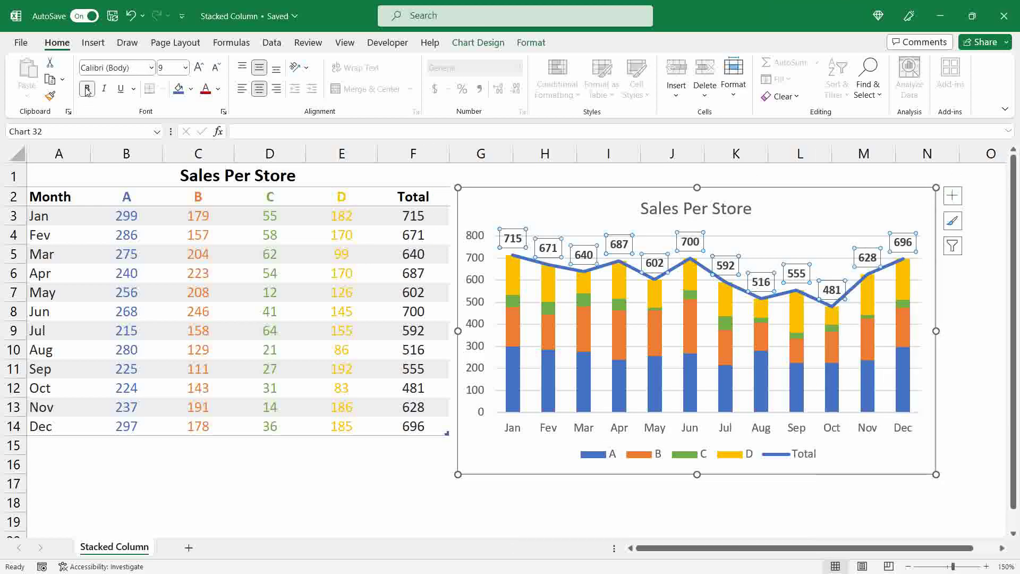
Step: Set the Total line to No Outline, then select its legend entry
right_click(522, 262)
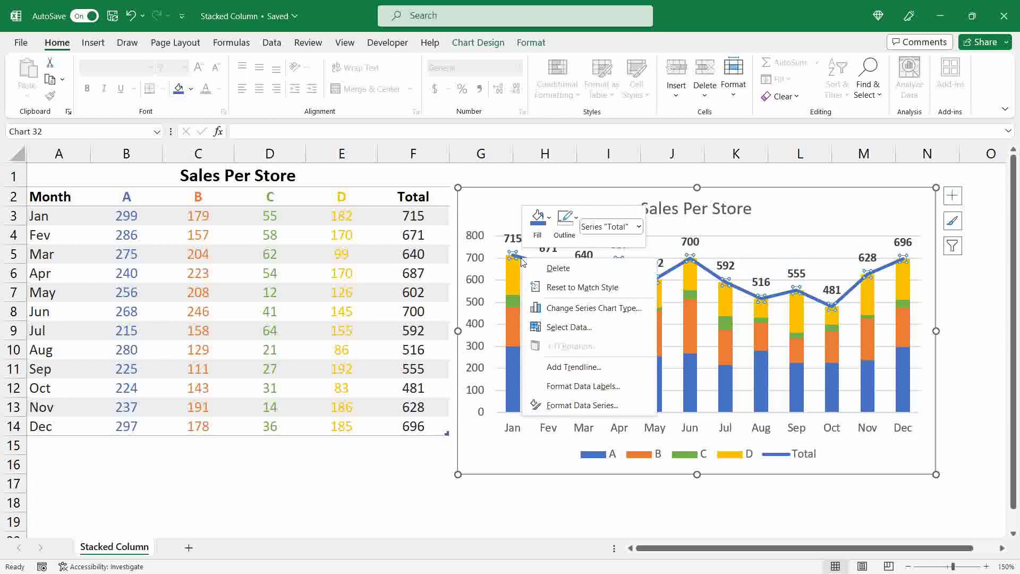
left_click(570, 238)
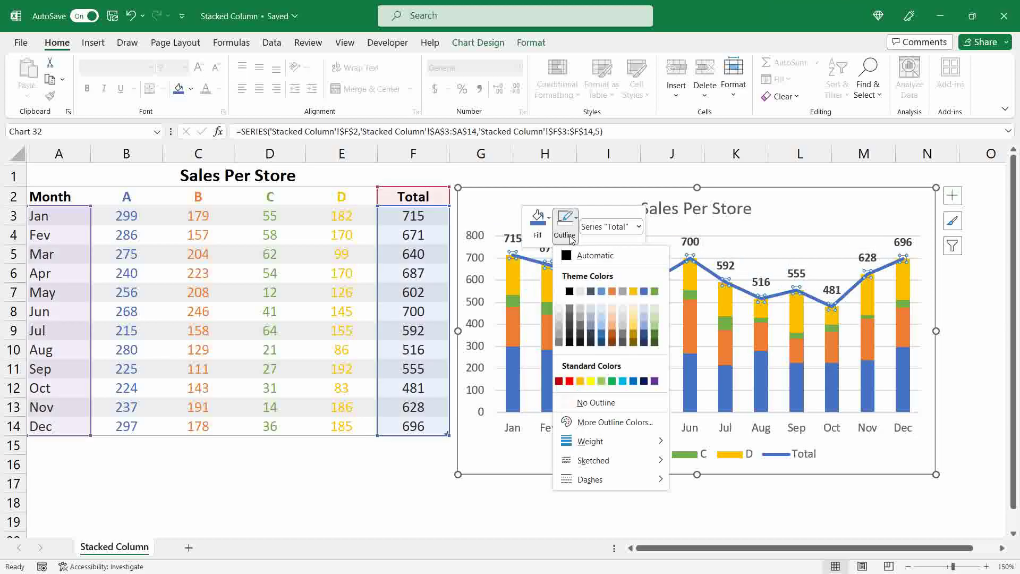
left_click(587, 405)
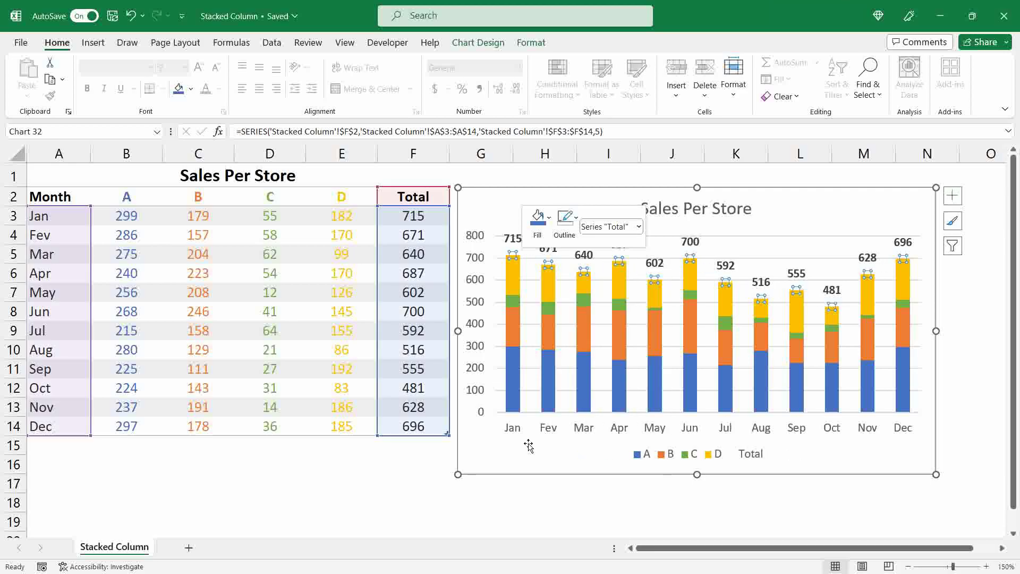
left_click(62, 442)
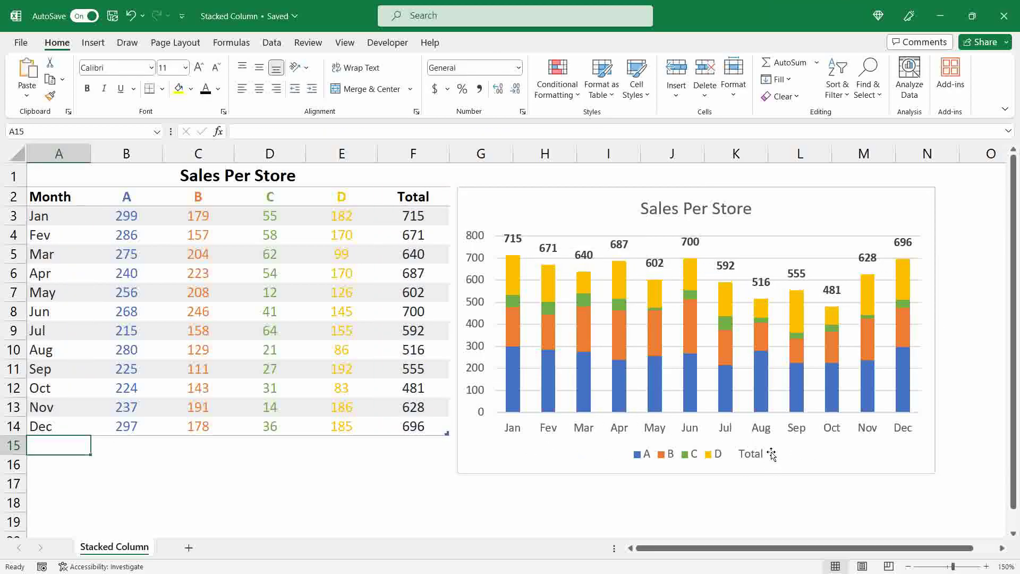
left_click(732, 456)
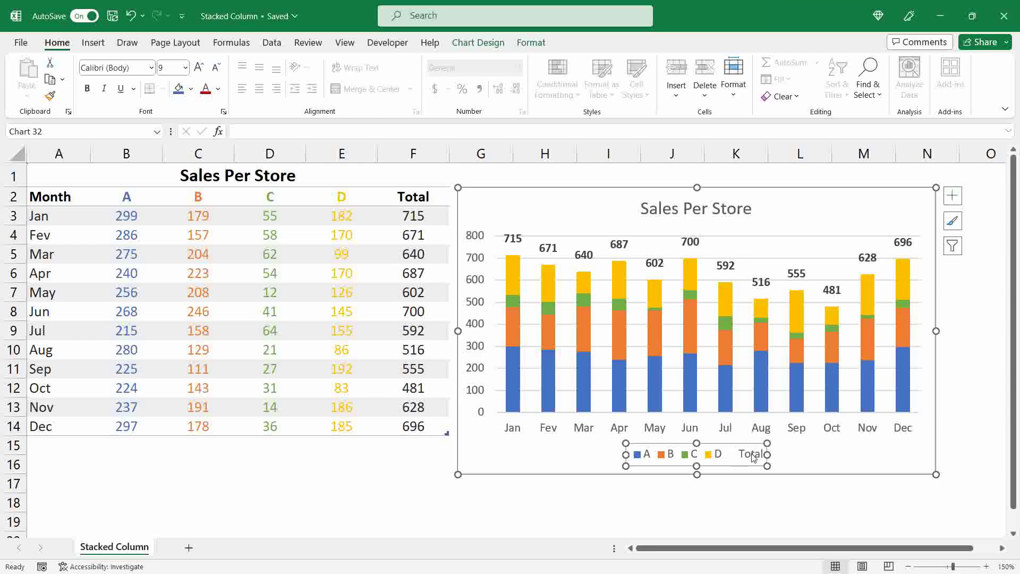
left_click(753, 456)
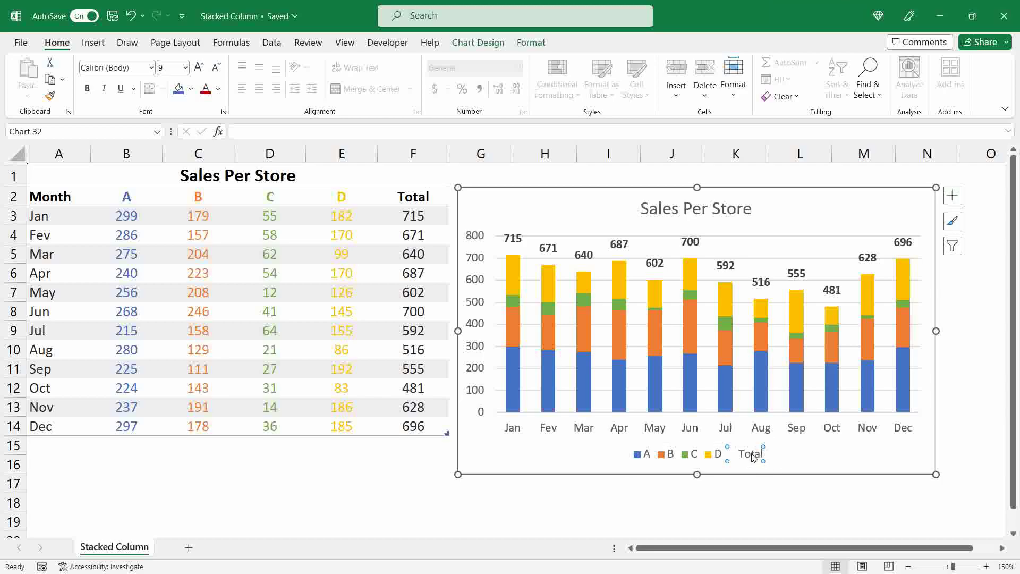